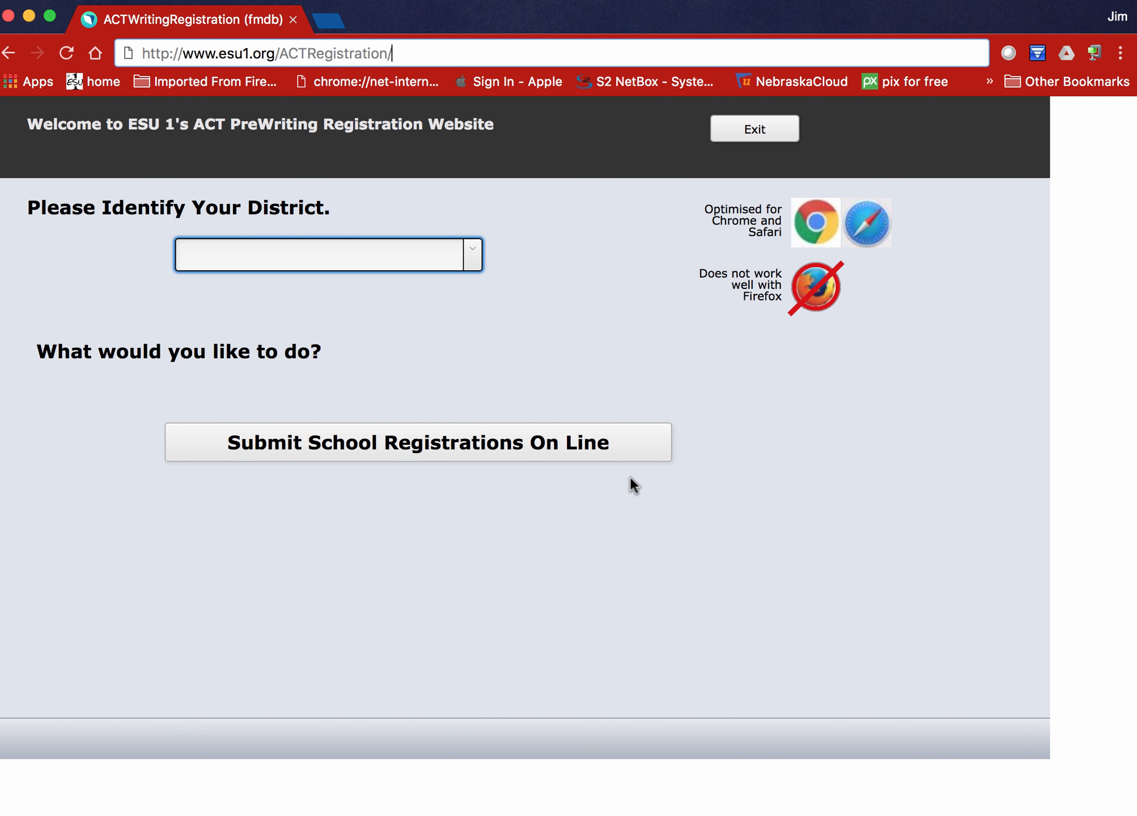
- Choose Fantasia as the district and open the online school registration submission
click(470, 251)
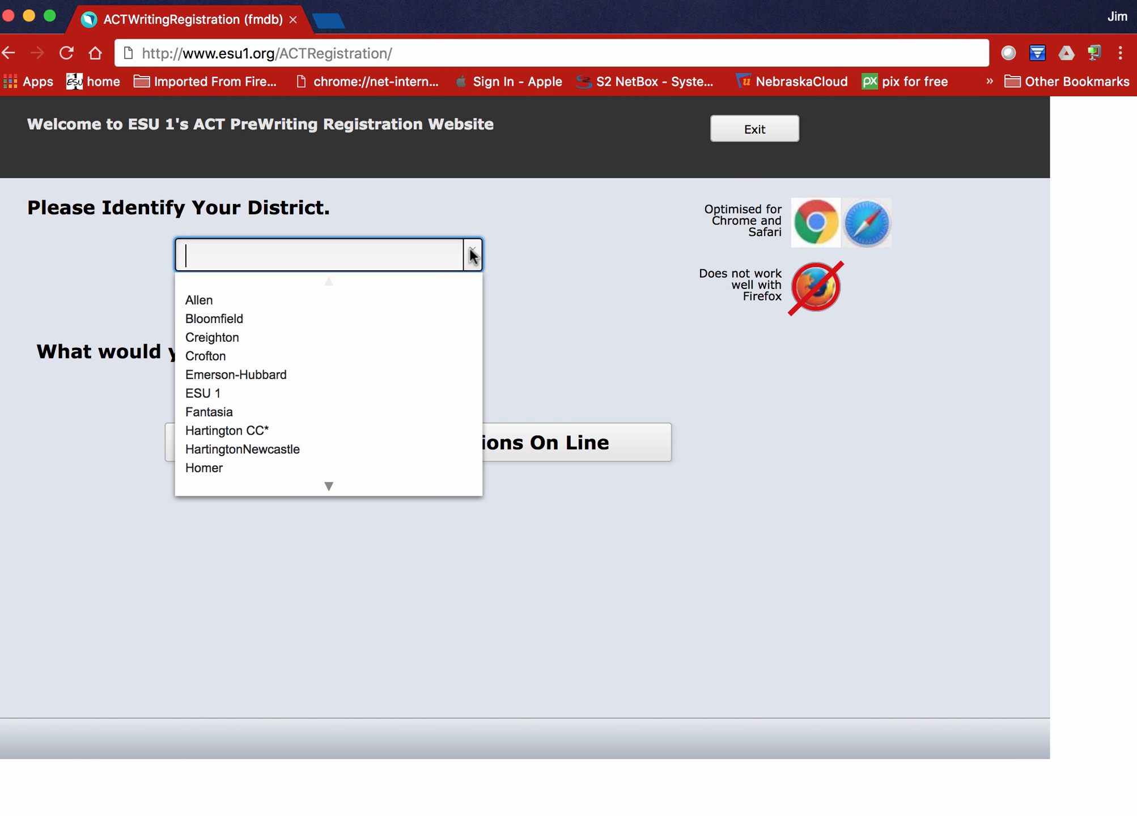
click(282, 411)
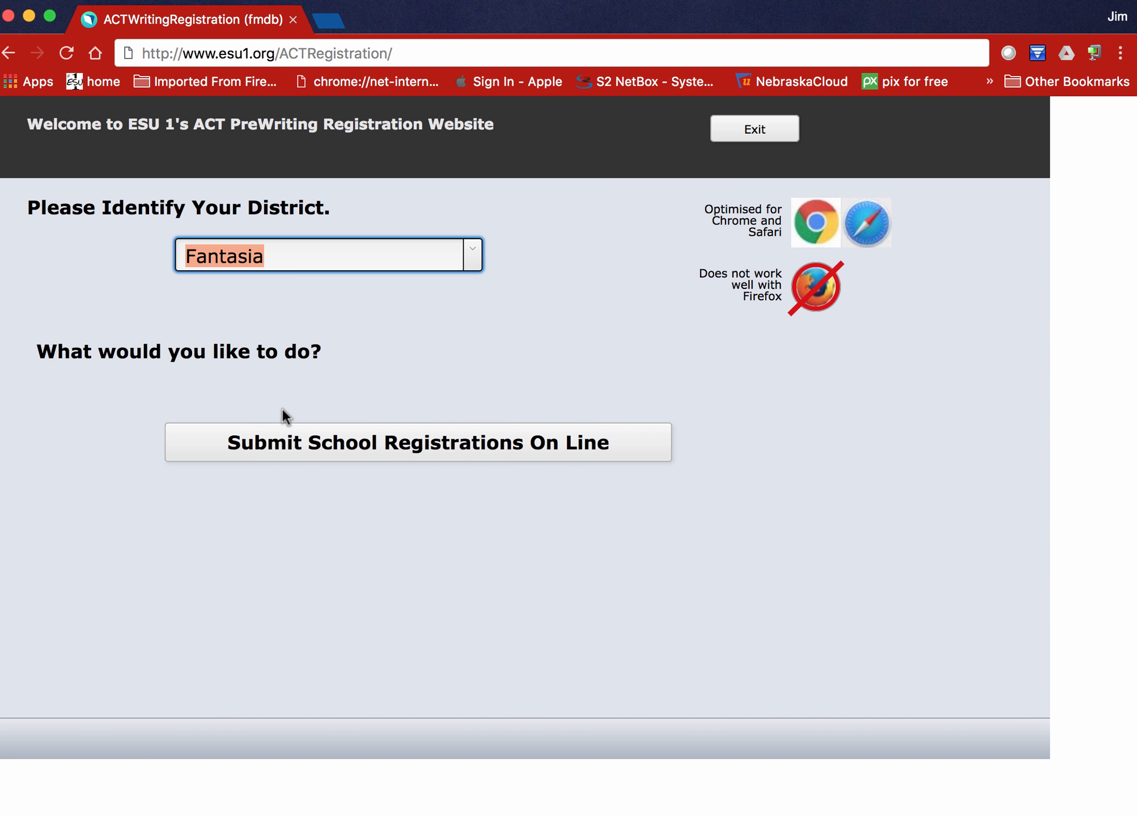
click(441, 447)
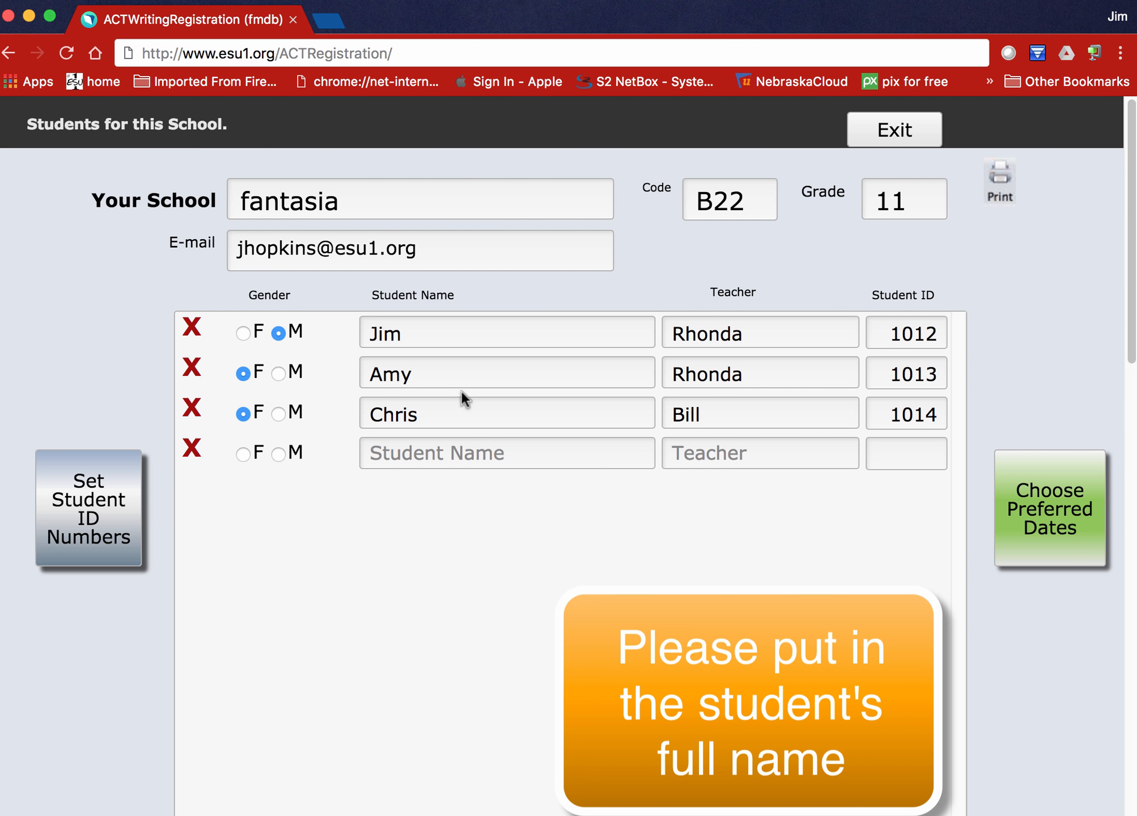
- Register a male student in the fourth row, entering the student's name and the same teacher as the student above
click(278, 453)
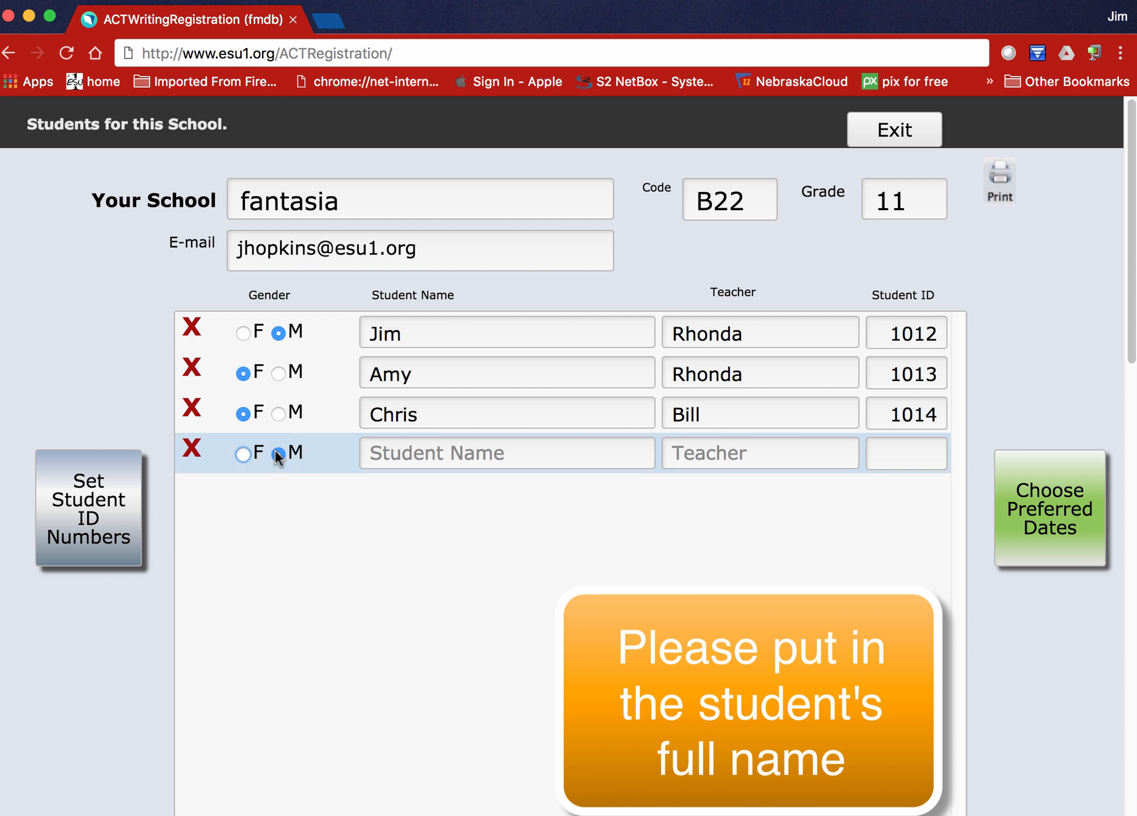
click(409, 450)
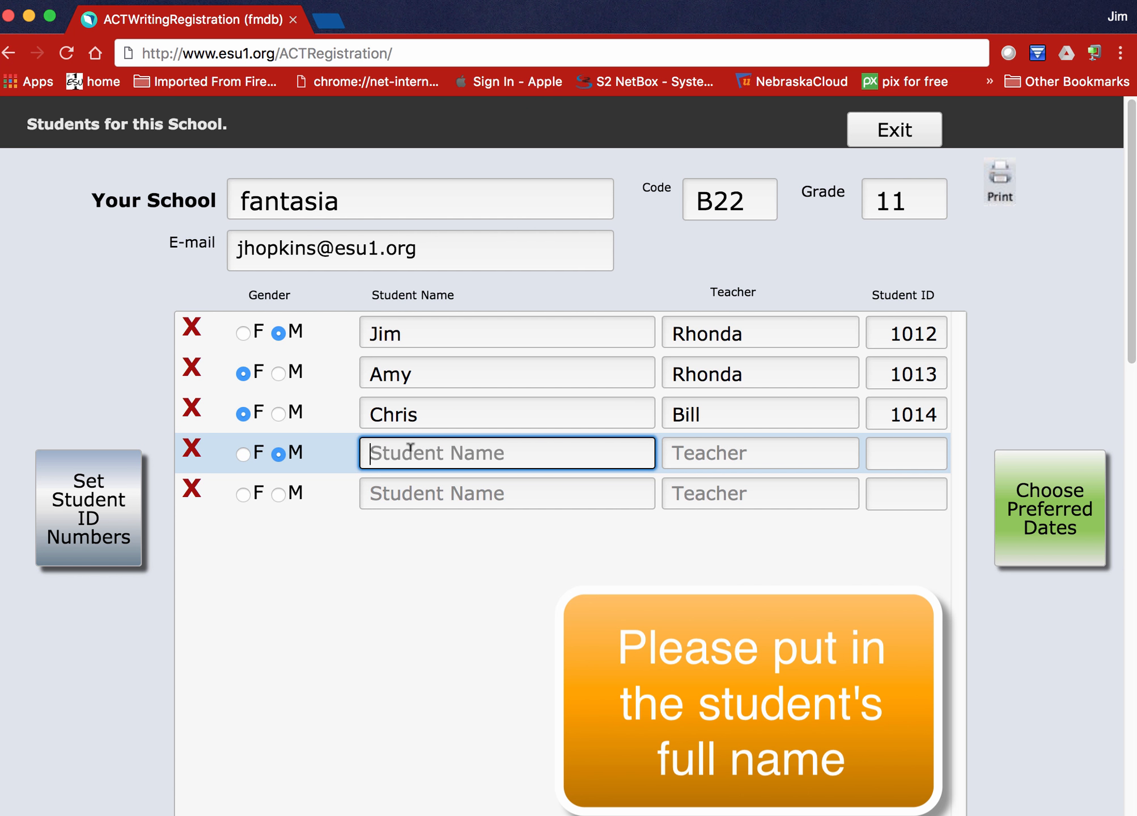
text(L)
key(BackSpace)
text(Kel)
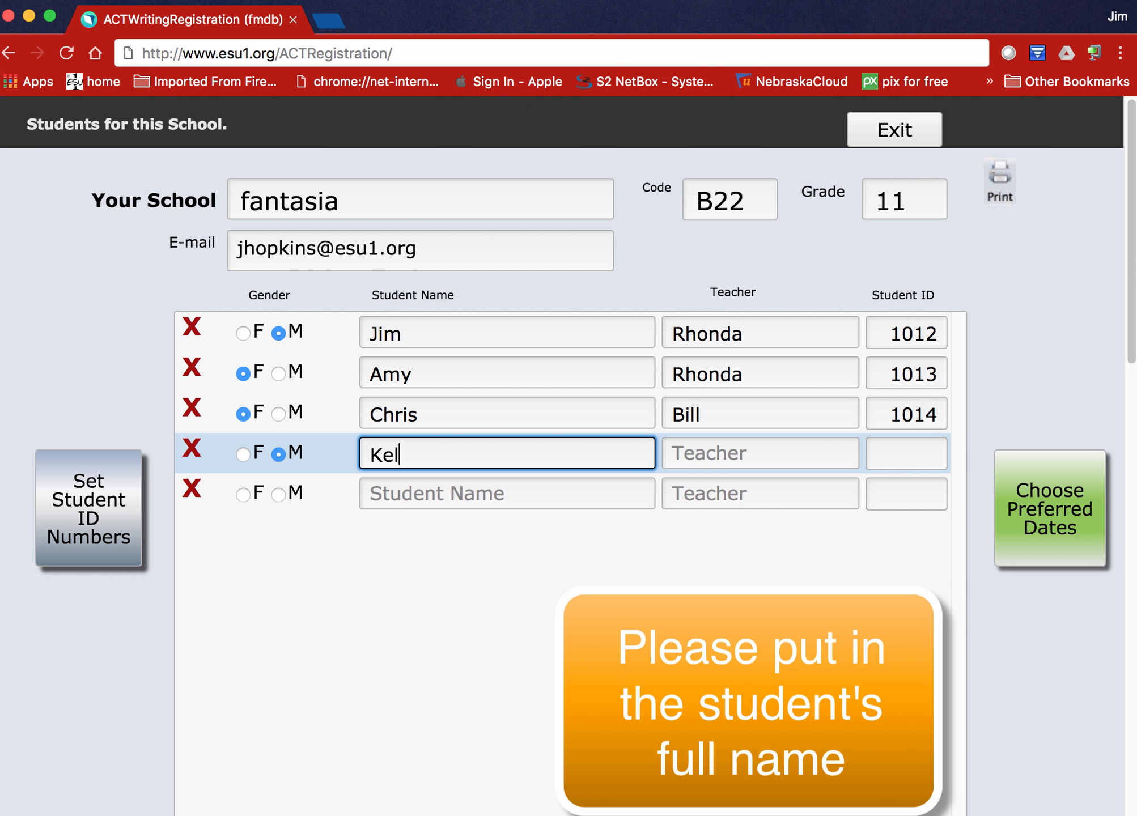
text(len)
key(Tab)
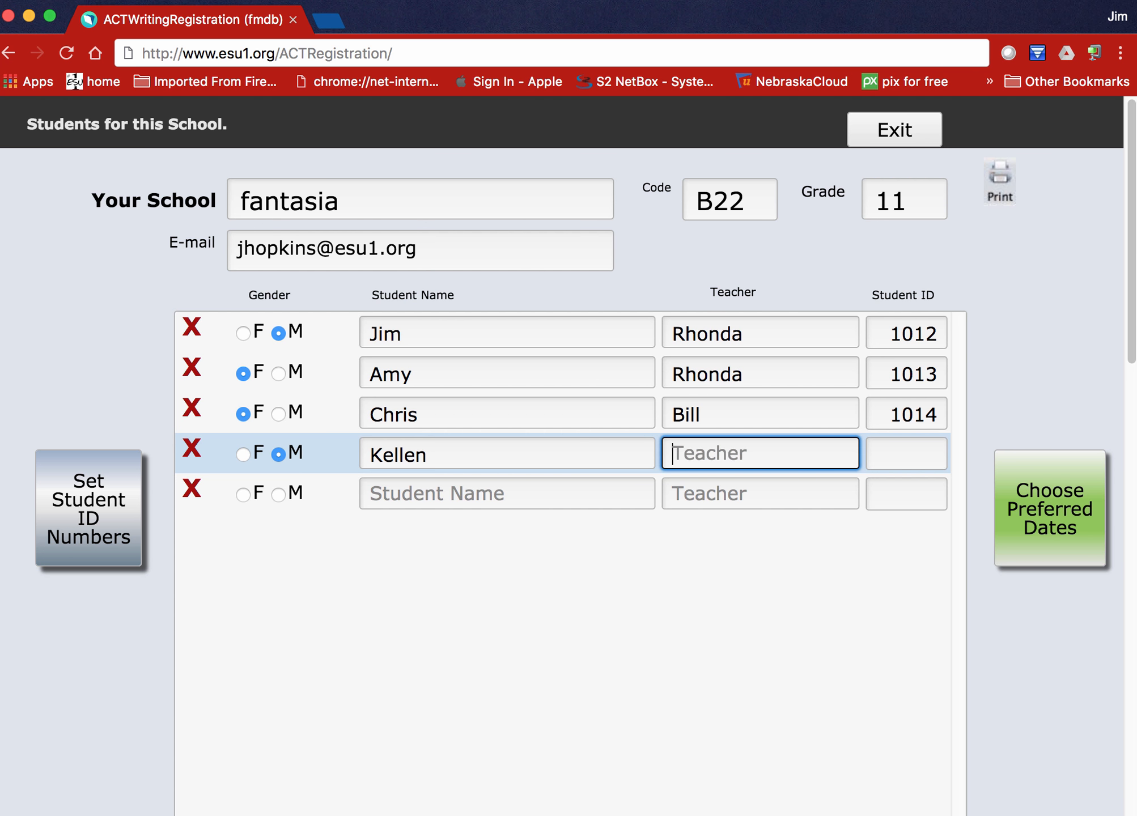
text(Bill)
key(Tab)
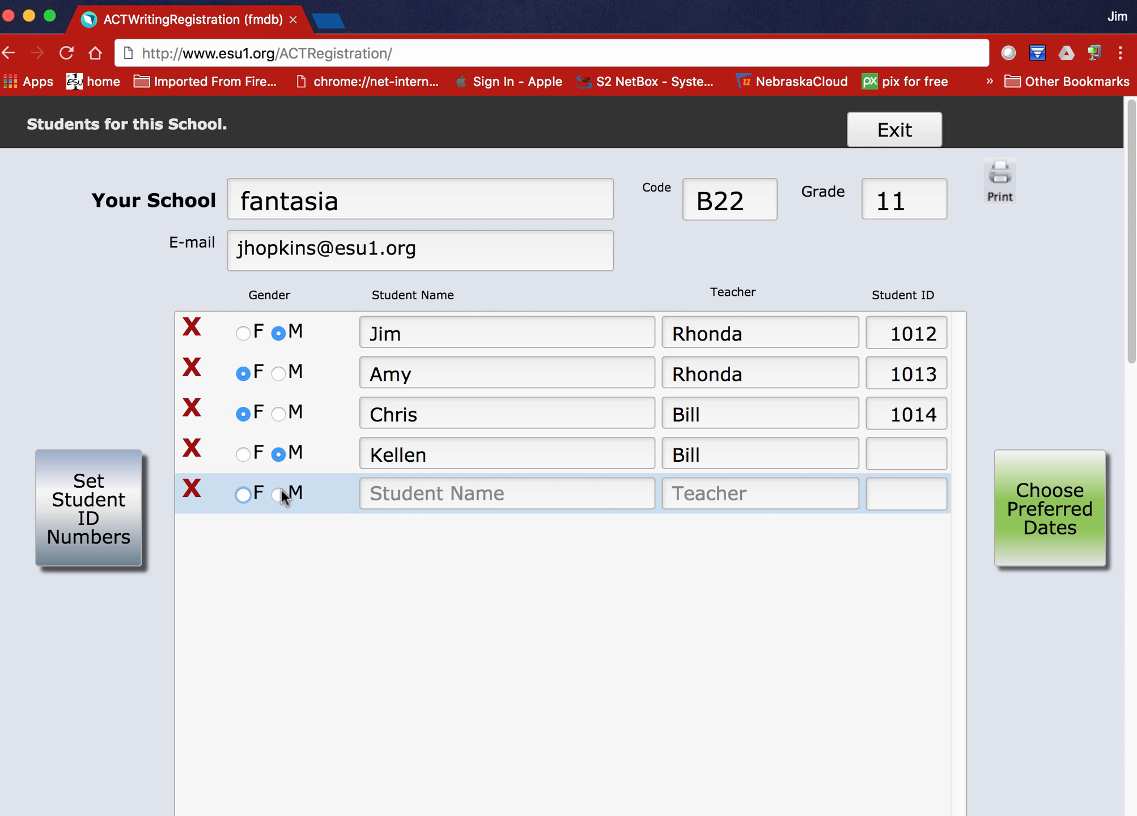
- Add a male student in the fifth row, entering the student's name and the same teacher as the first student
click(281, 492)
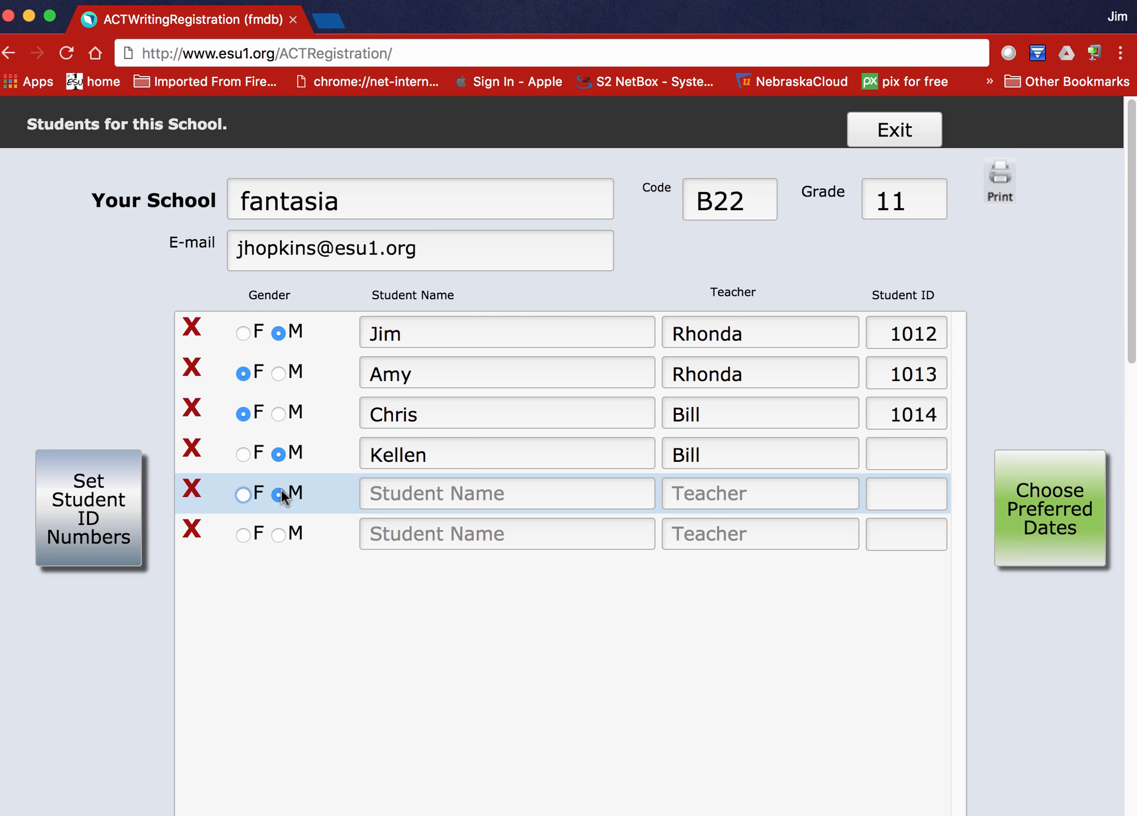
key(Tab)
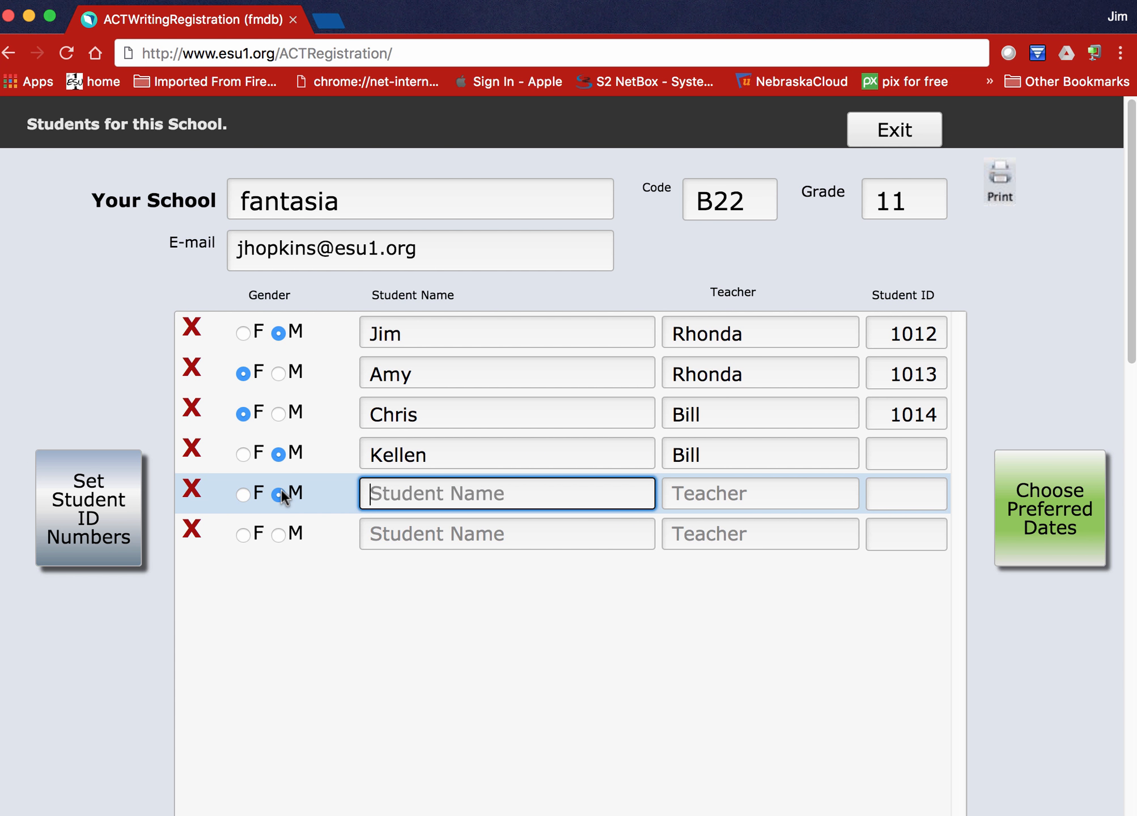
text(S)
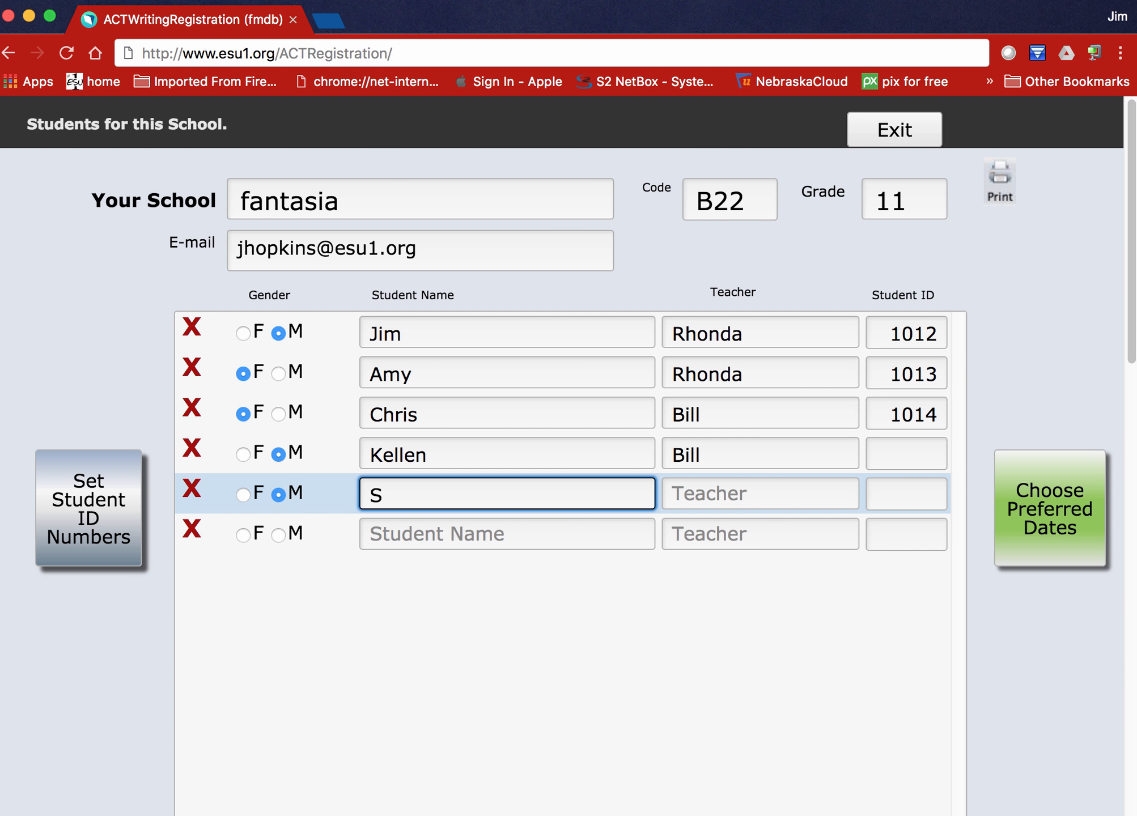
text(cott)
key(BackSpace)
key(Tab)
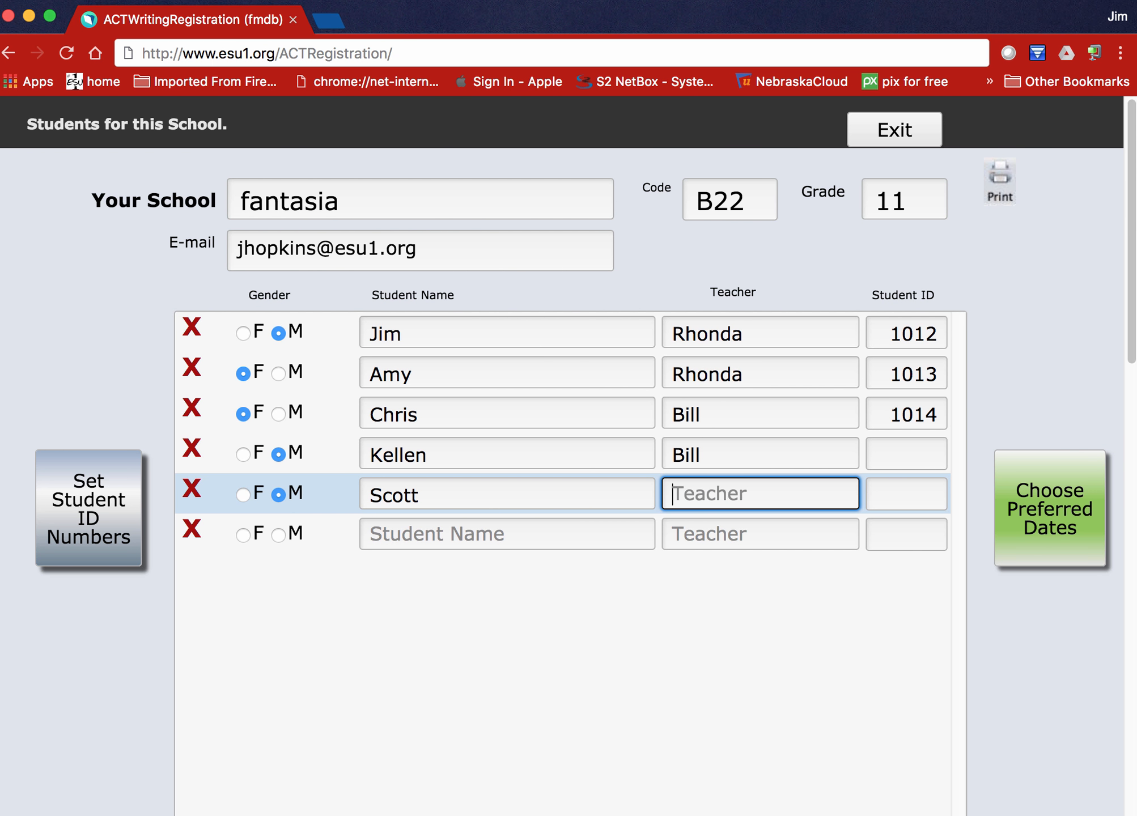
text(Rhonda)
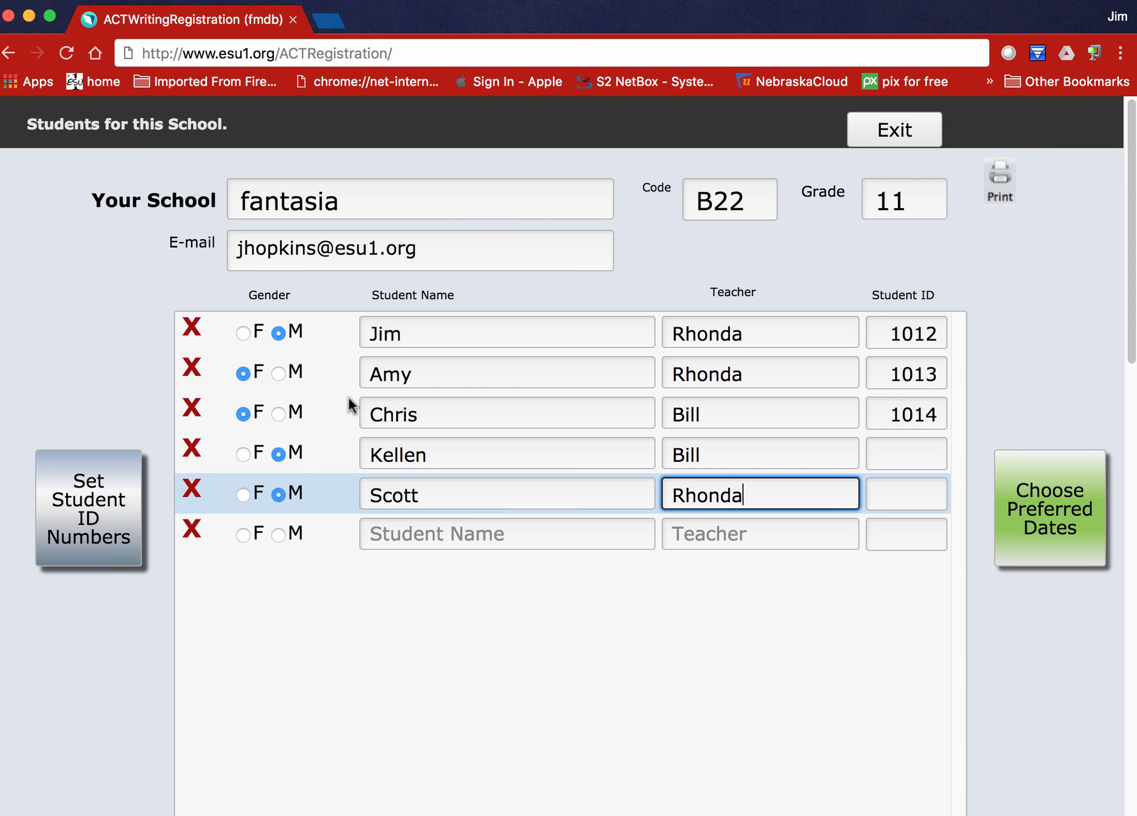
- Assign ID numbers to the new students and open the preferred test dates form
click(92, 511)
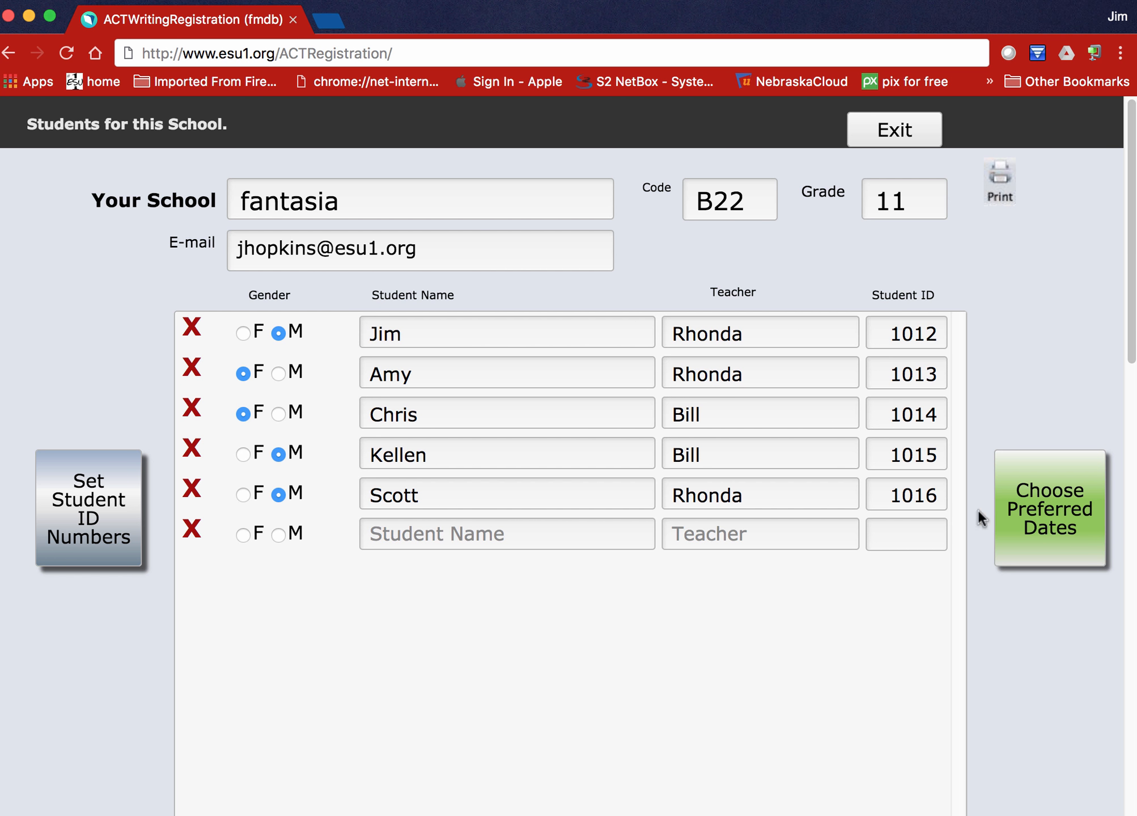
click(1048, 521)
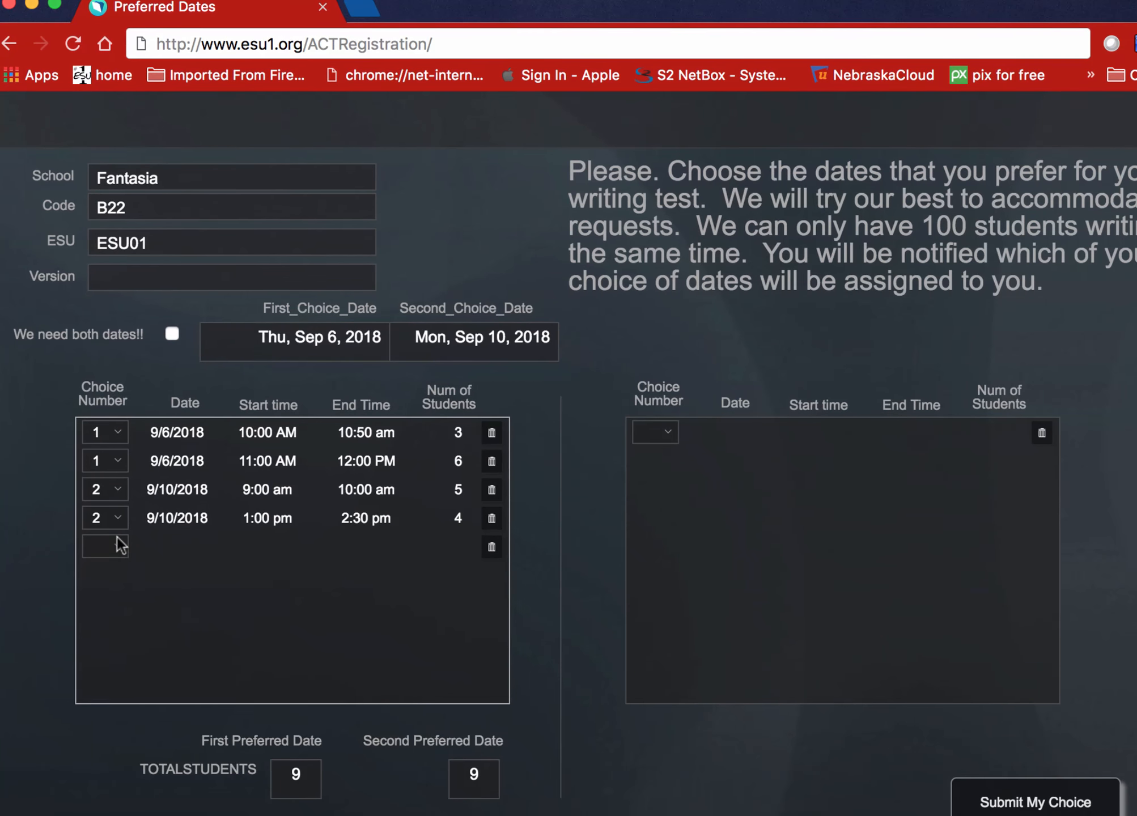
- Add a choice 1 session on 9/6/2018 from 8:00 am to 8:45 am for 12 students
click(117, 542)
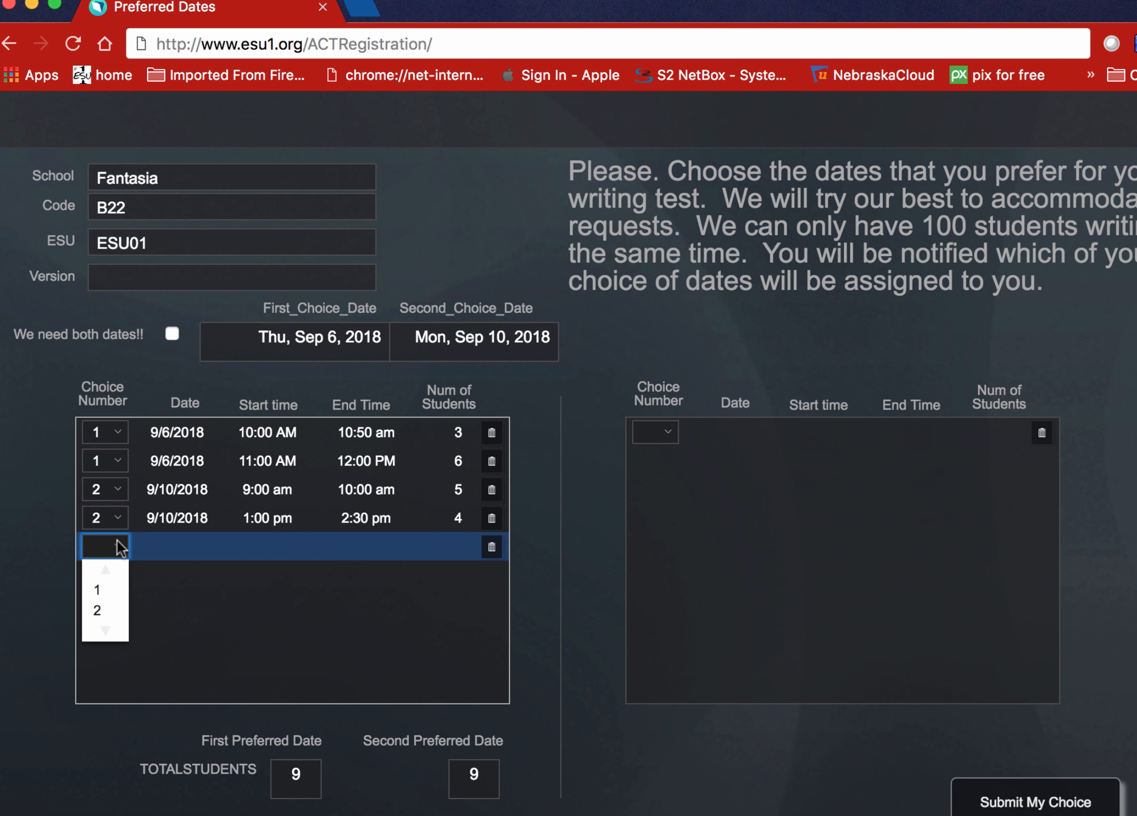
click(105, 590)
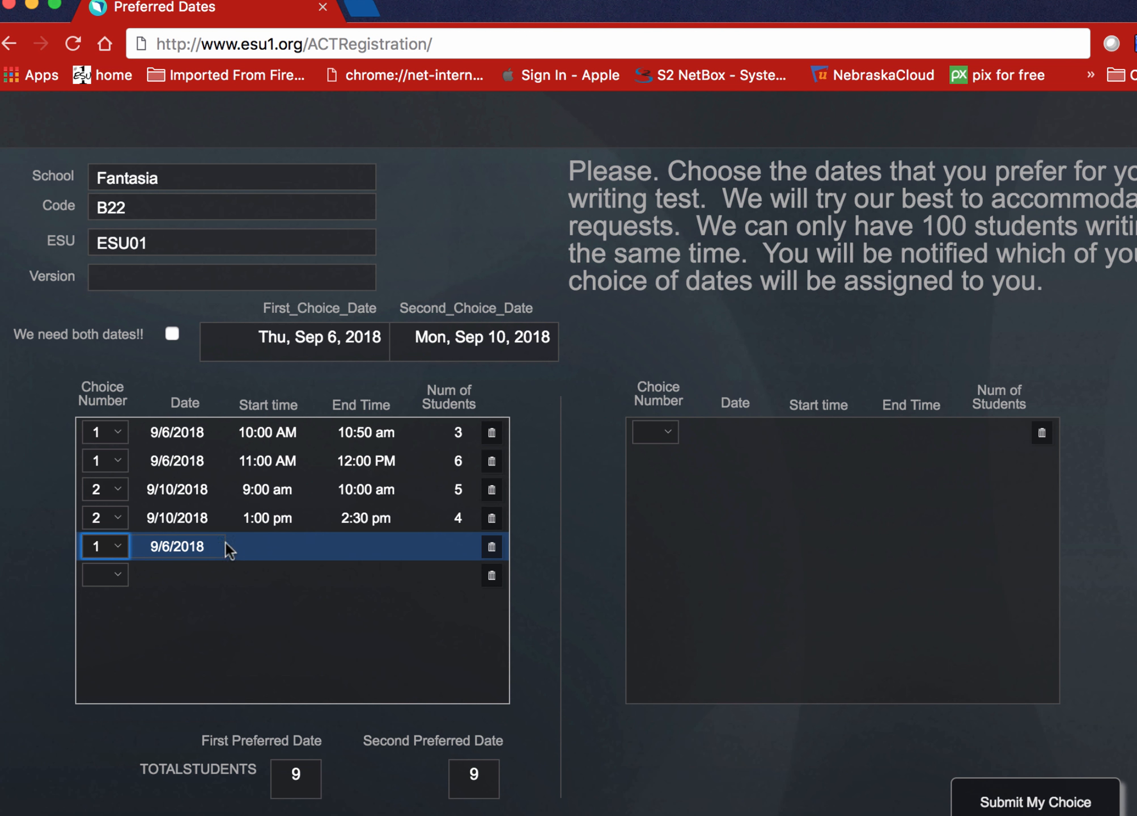
click(259, 545)
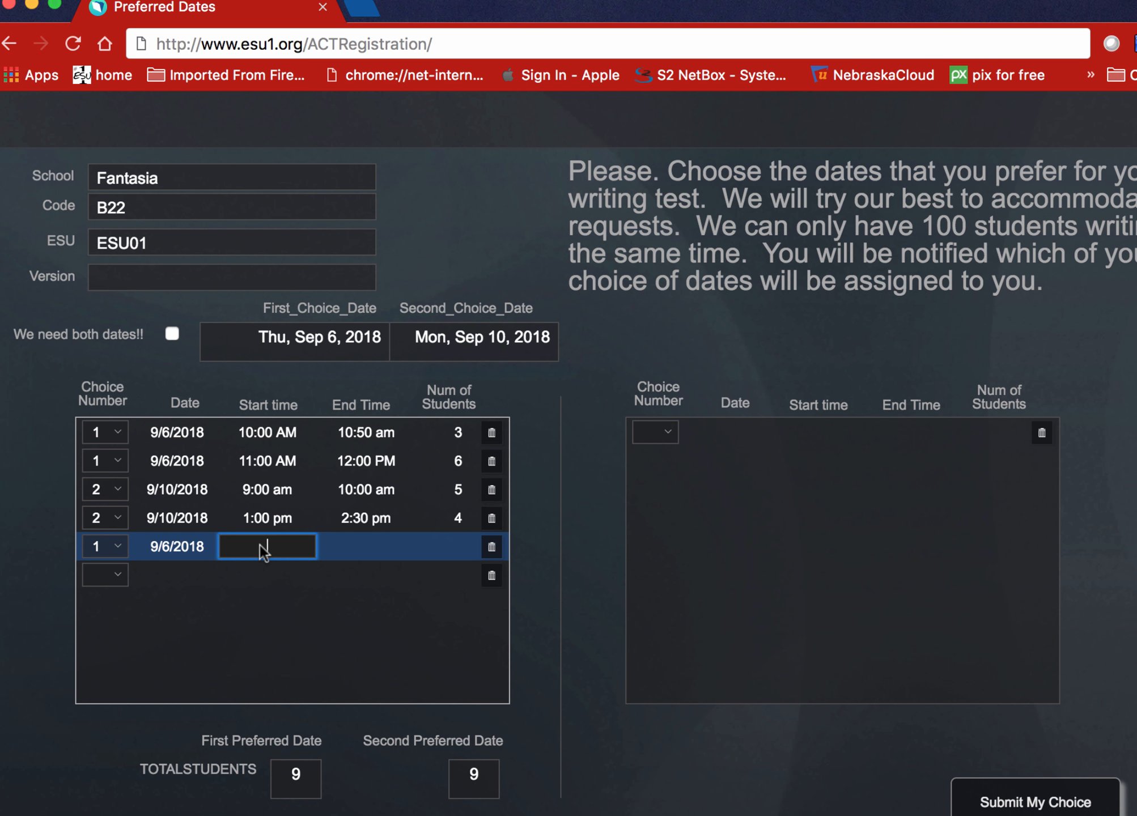
text(8:00 am)
key(Tab)
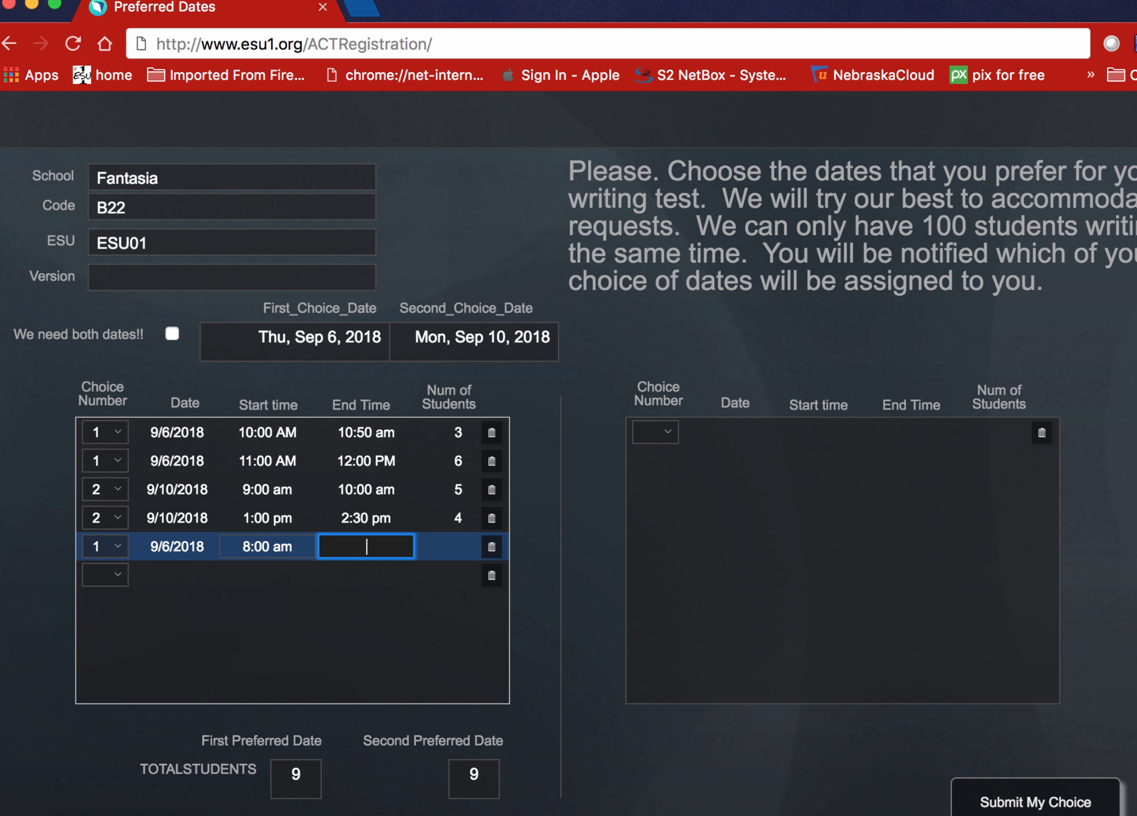
text(8:45 am)
key(Tab)
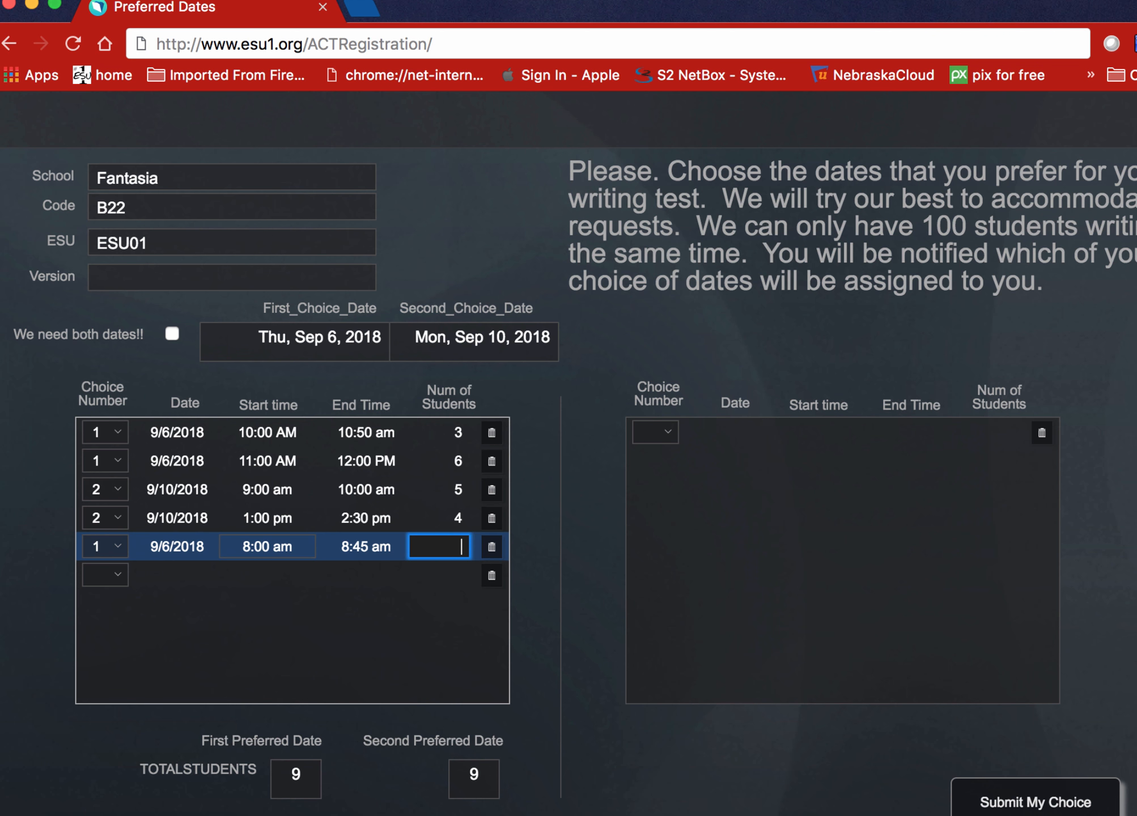
text(12)
key(Tab)
- Mark on the preferred dates form that both dates are needed
scroll(246, 545, right, 5)
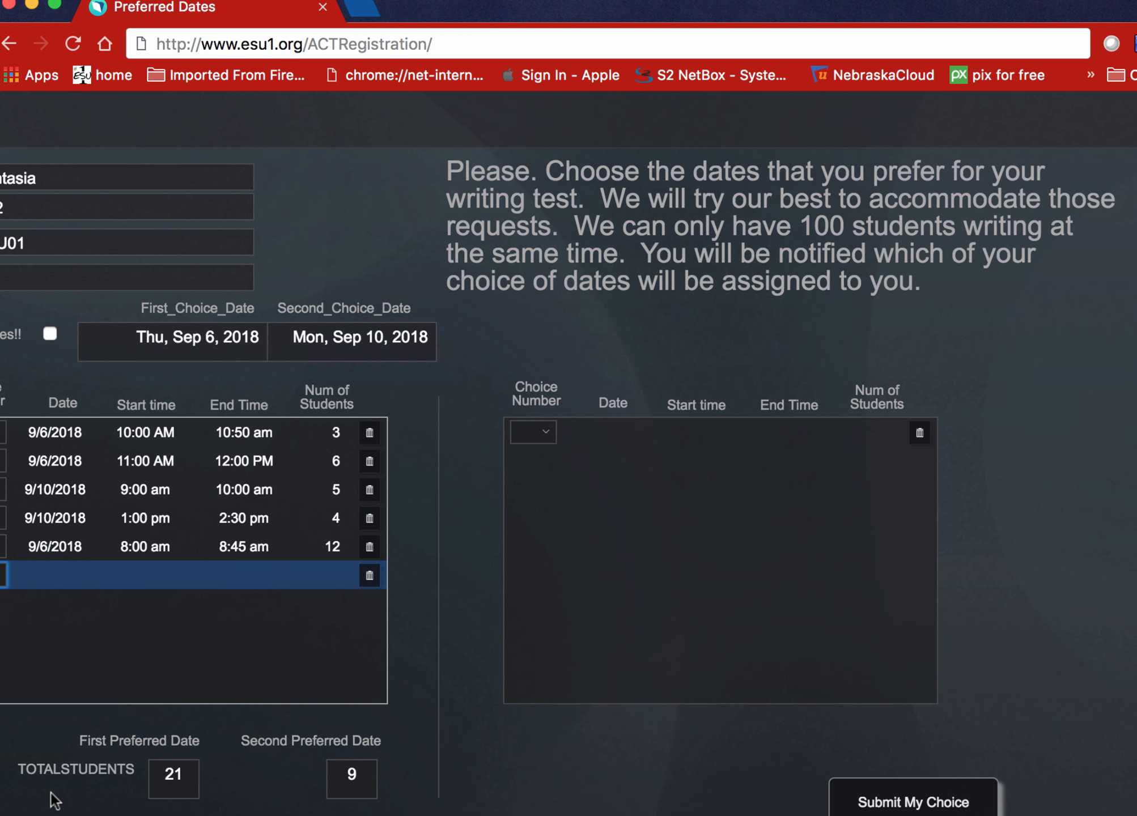
scroll(60, 796, left, 3)
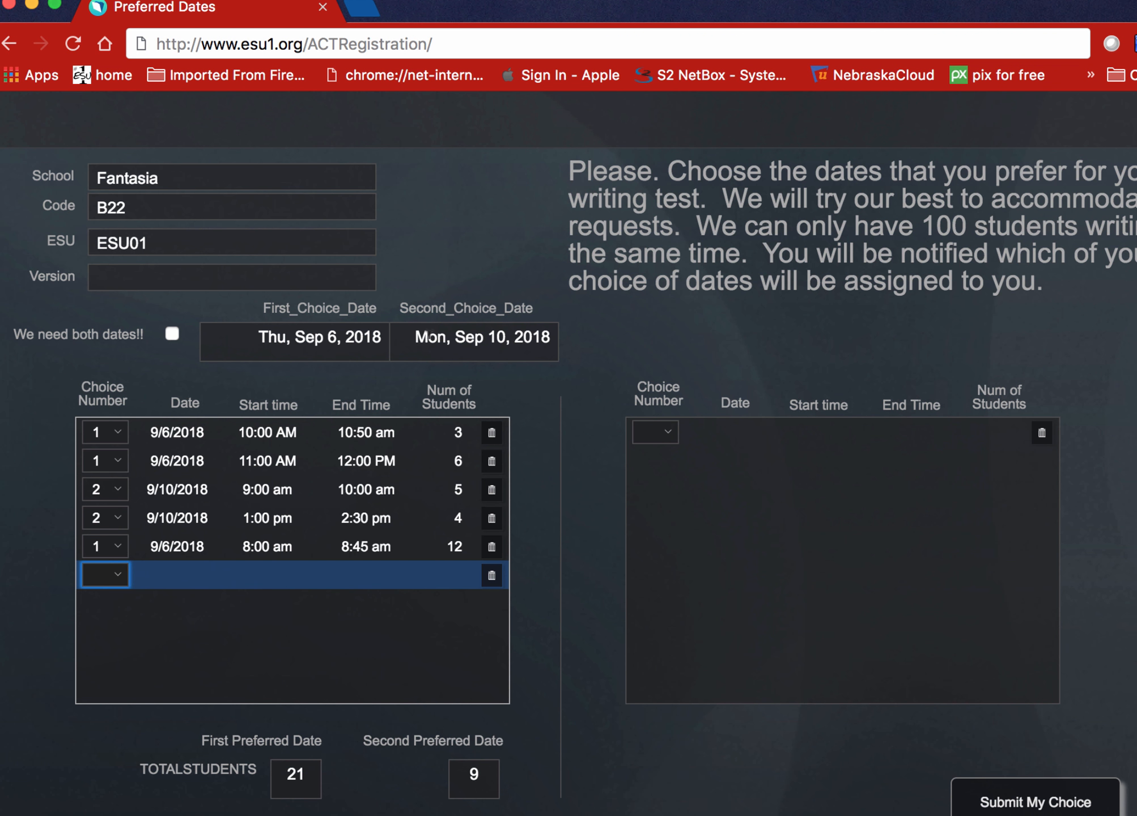
click(172, 335)
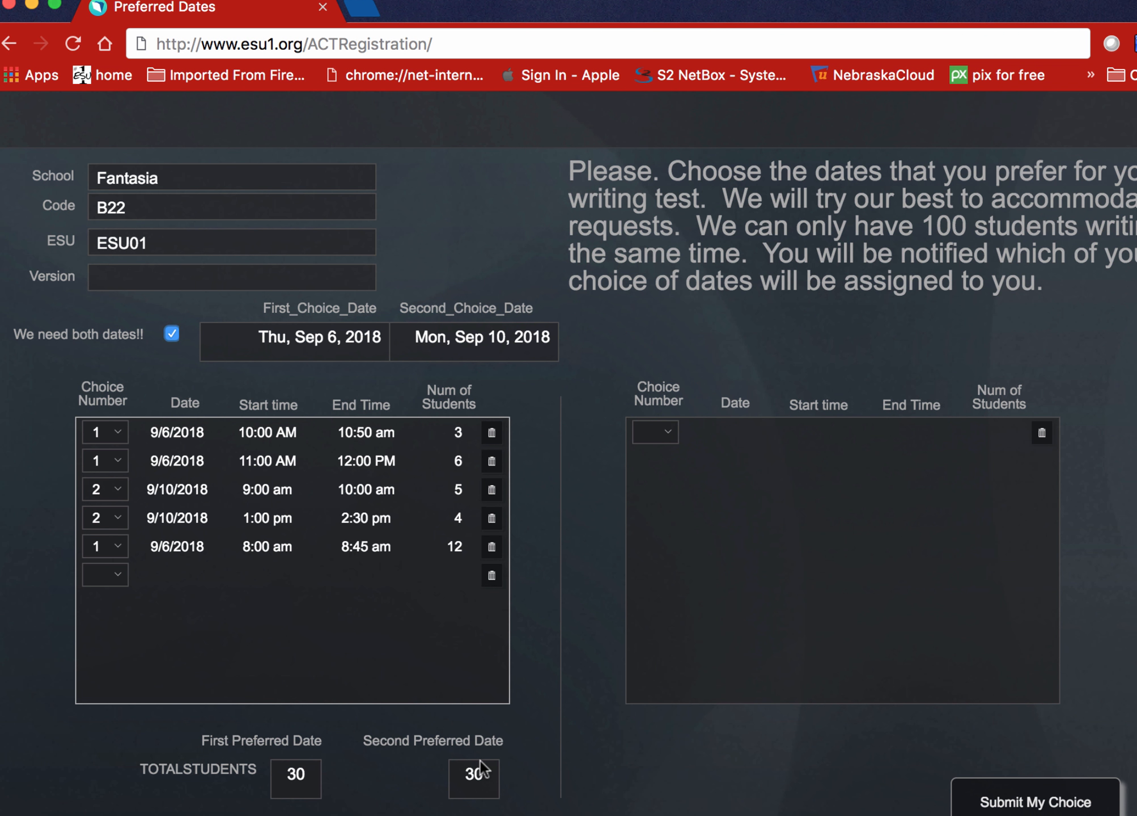
- Submit the preferred date choices and exit the registration site from the student list
click(1028, 802)
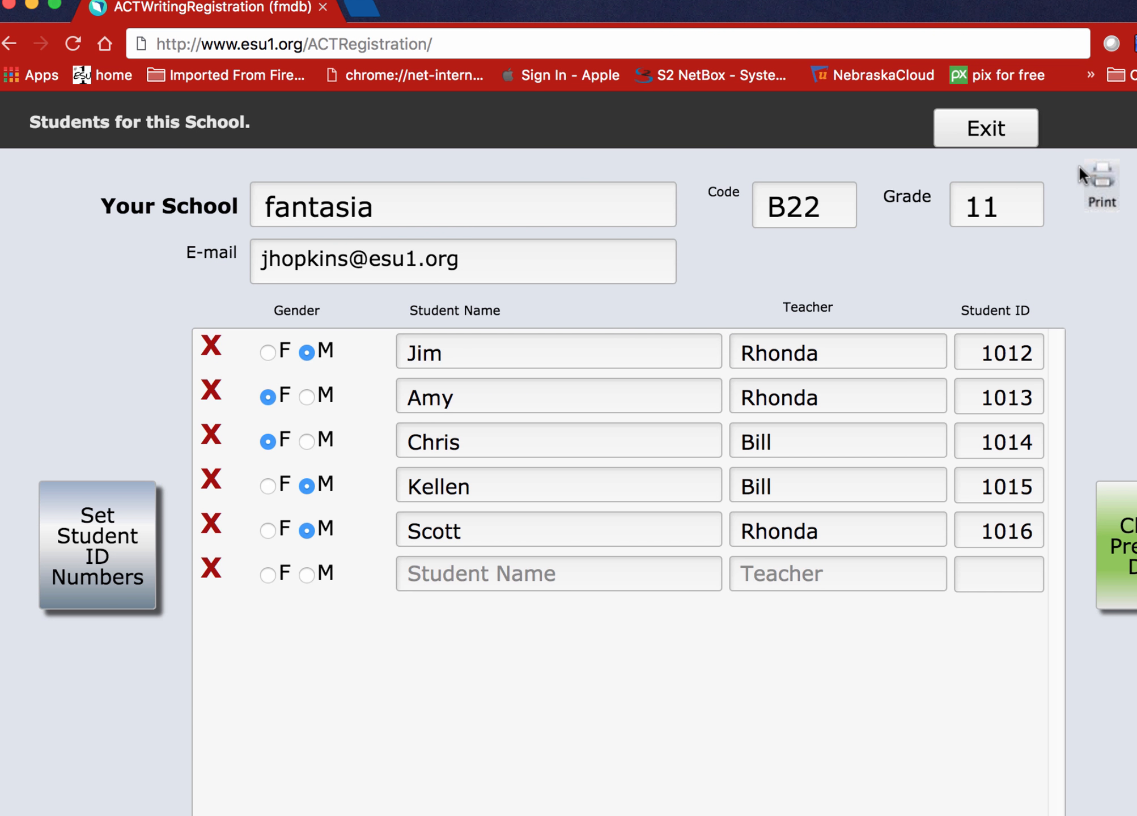
click(998, 139)
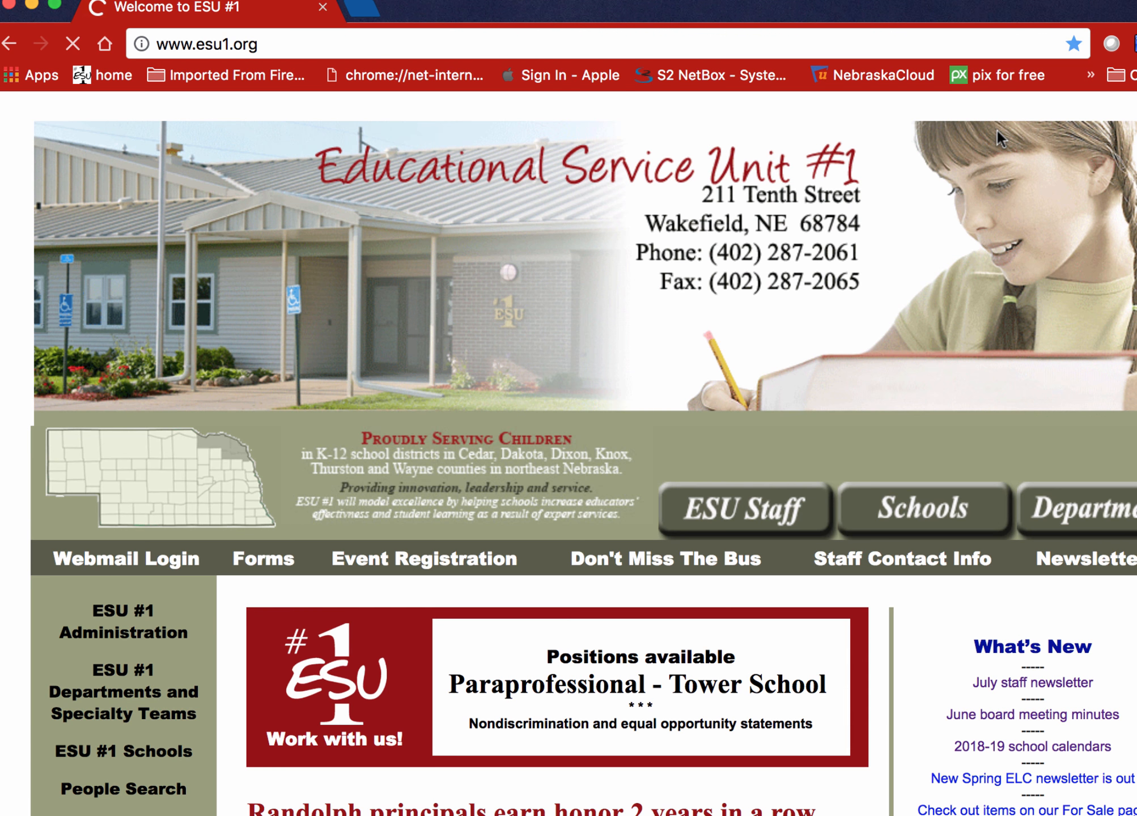